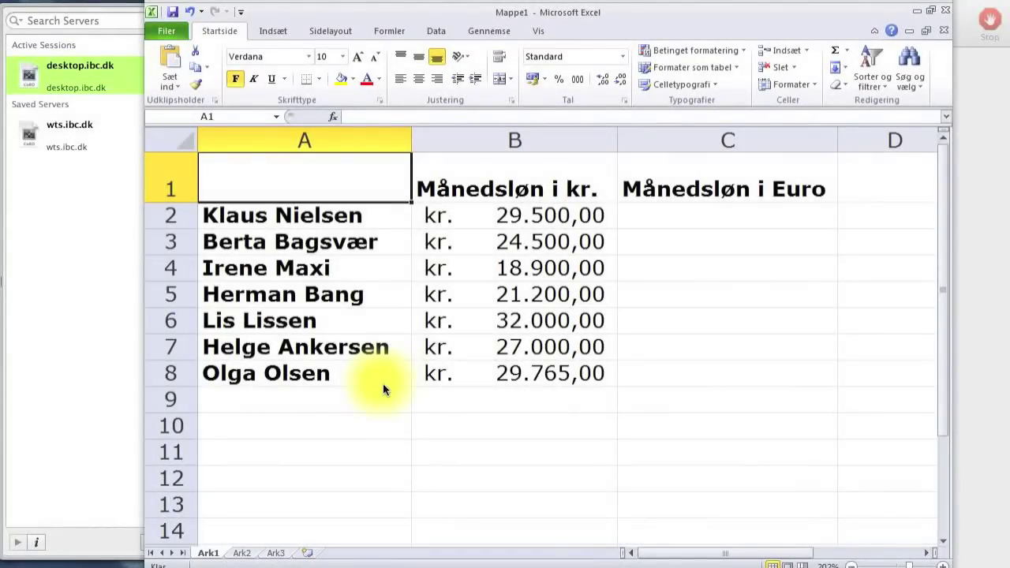
- Enter =B2/7,45 in C2 and fill it down to C8, giving euro amounts like € 3.959,73
left_click(671, 221)
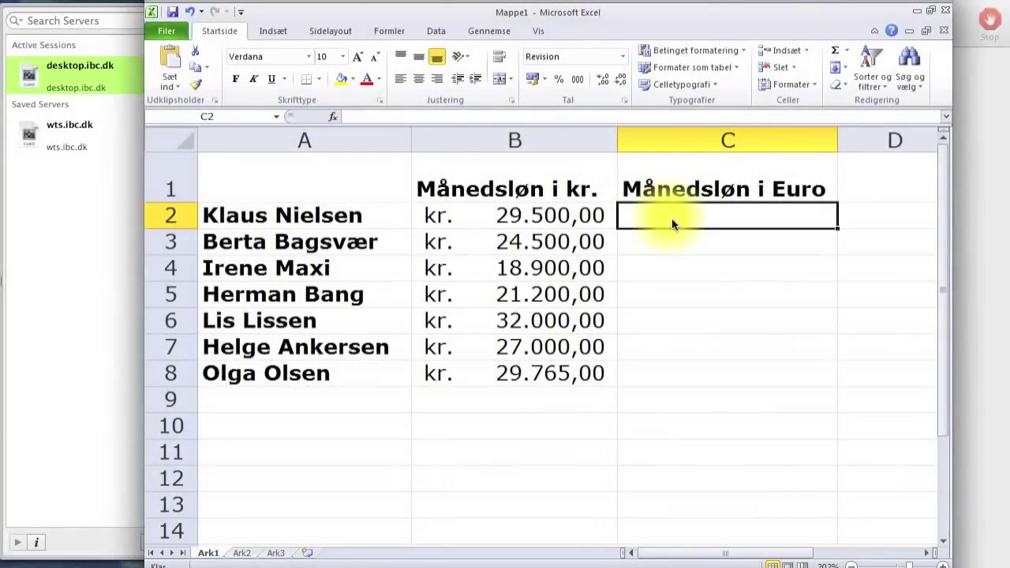
type("=")
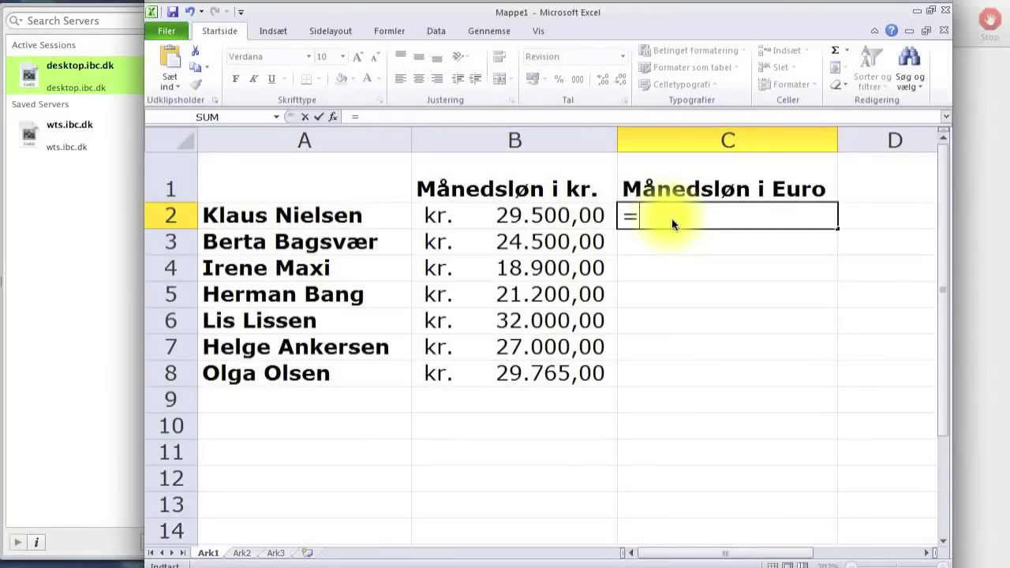
left_click(538, 217)
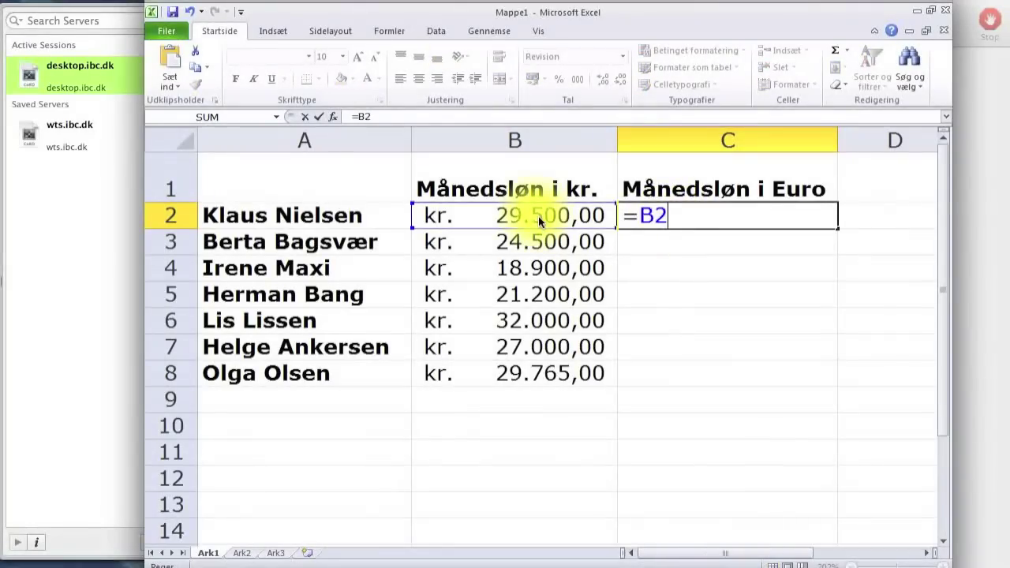
type("/7,45")
key("Return")
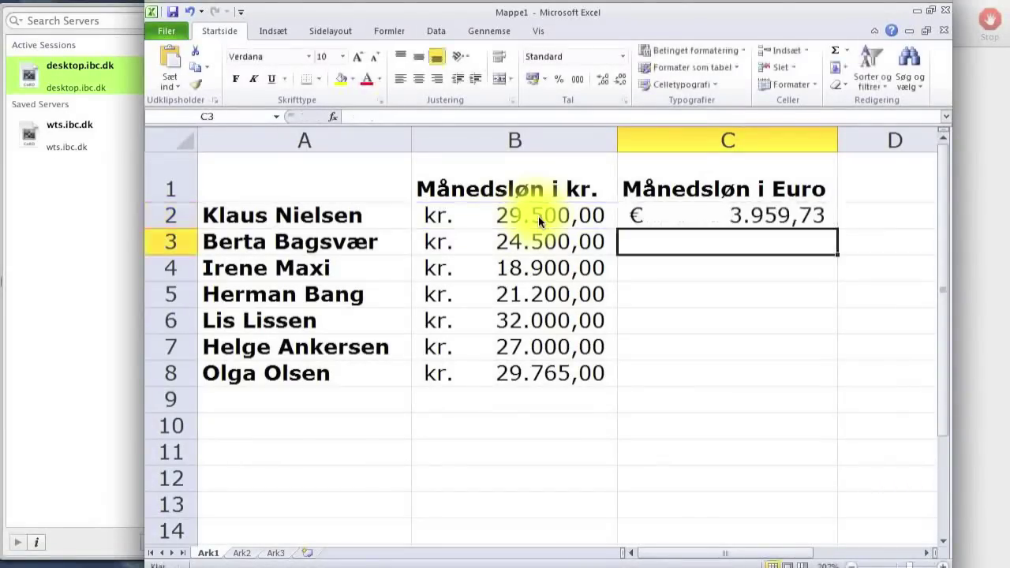
left_click(694, 224)
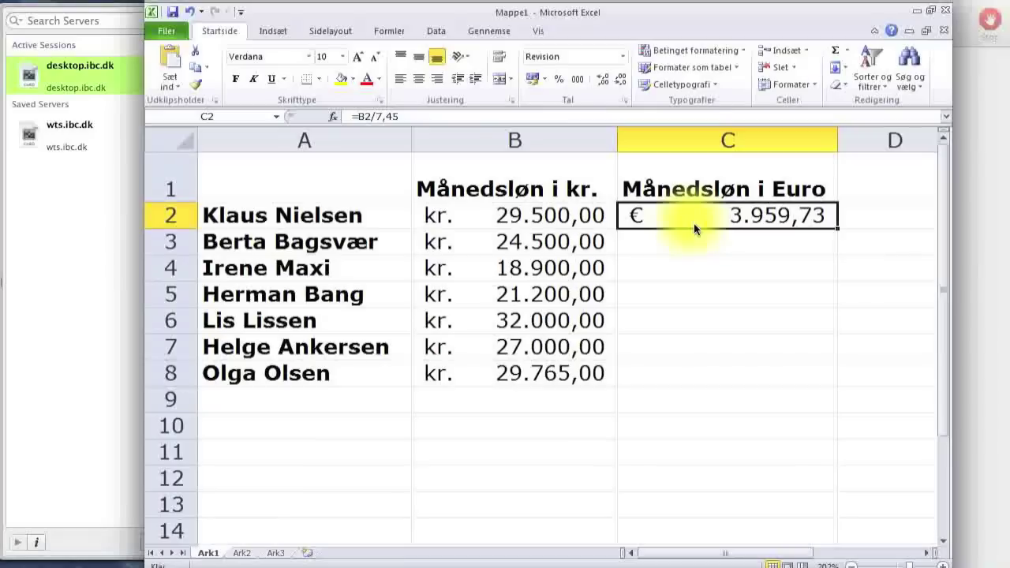
left_click_drag(839, 230, 843, 396)
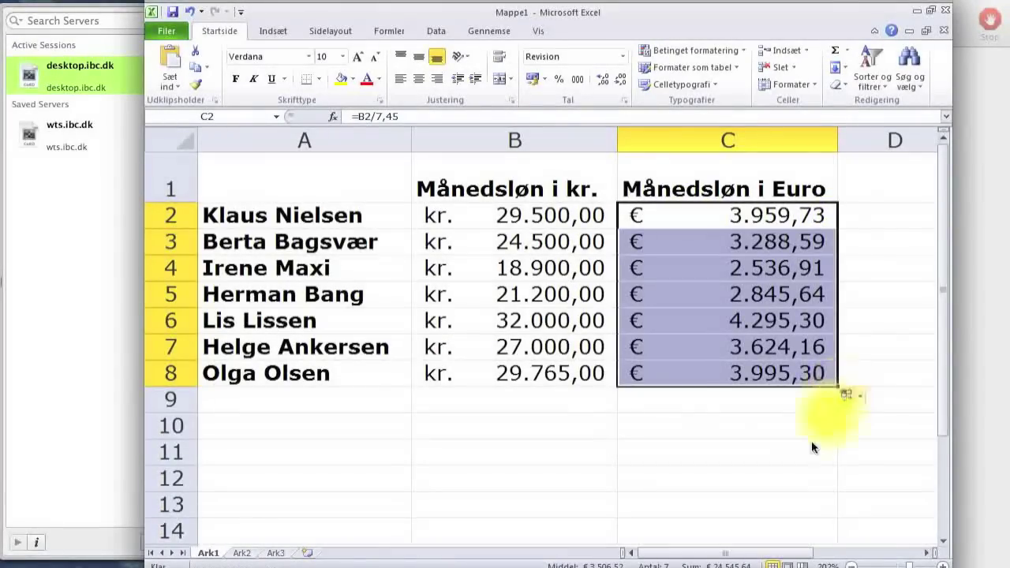
left_click(723, 409)
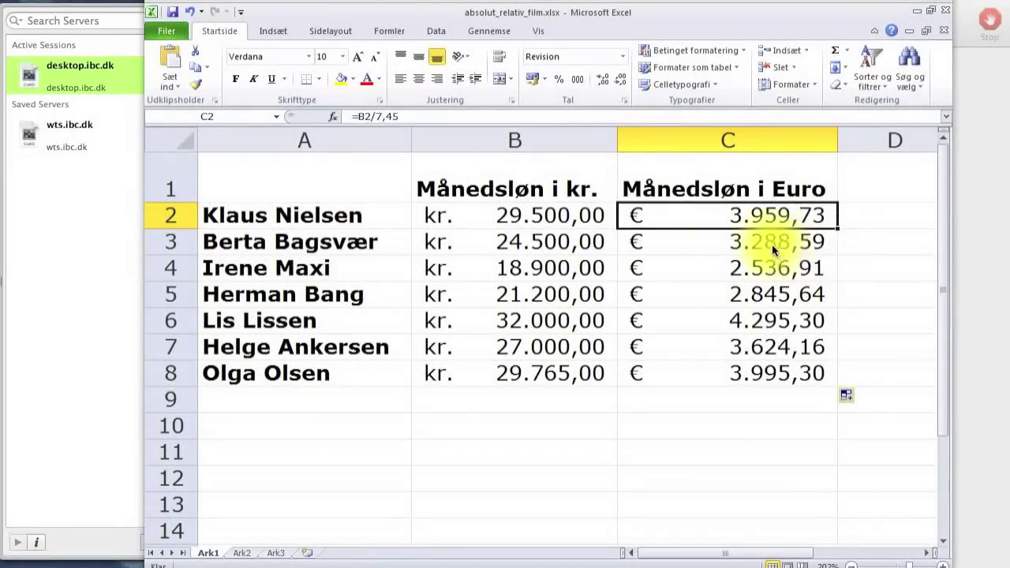
left_click(700, 246)
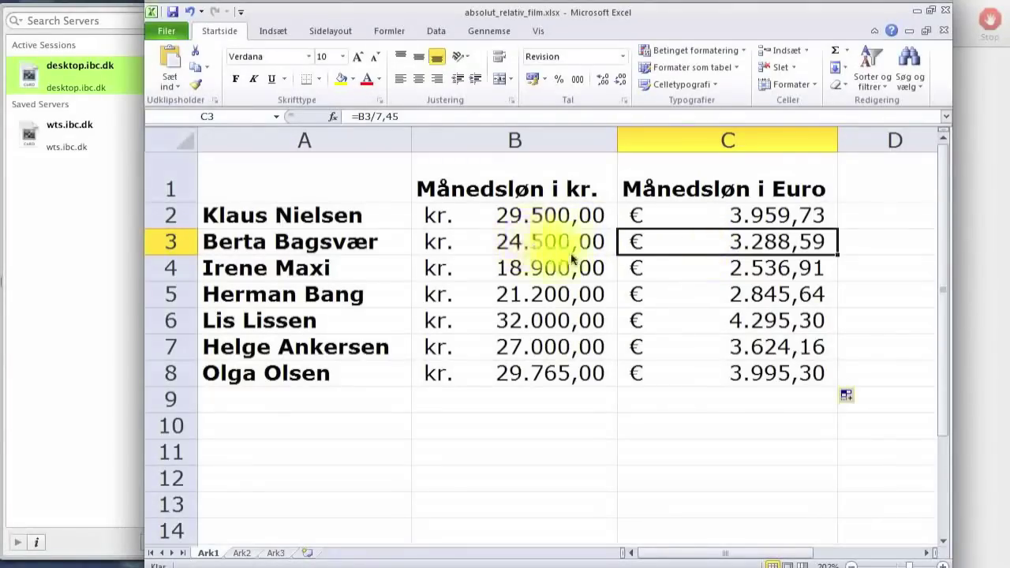
left_click(688, 216)
left_click(685, 246)
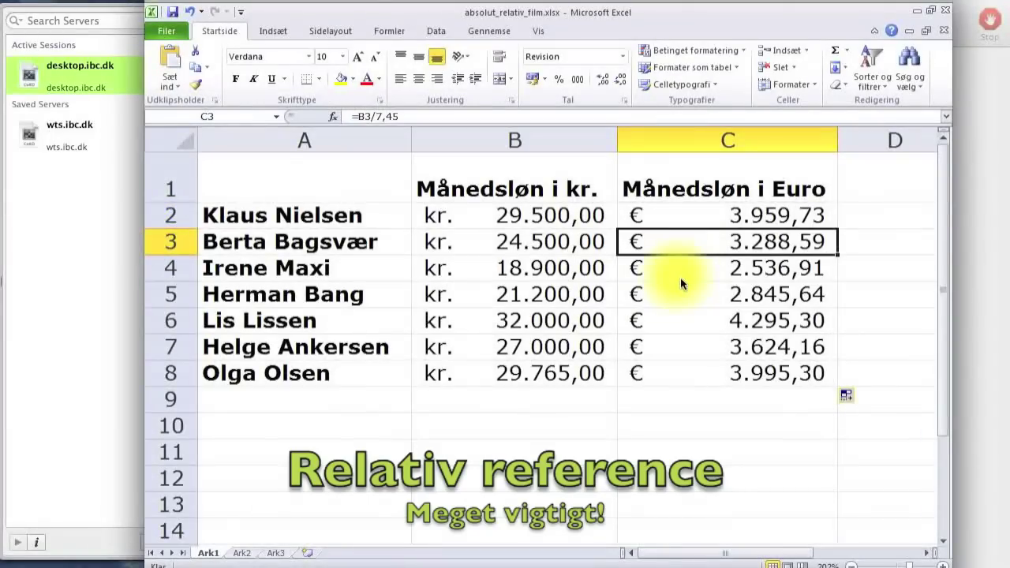
left_click(685, 276)
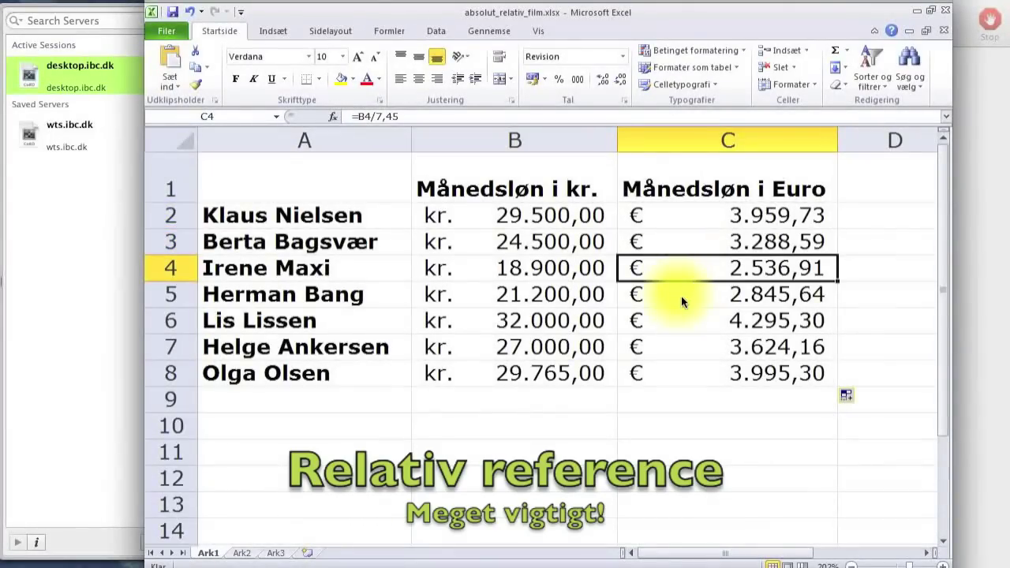
left_click(684, 224)
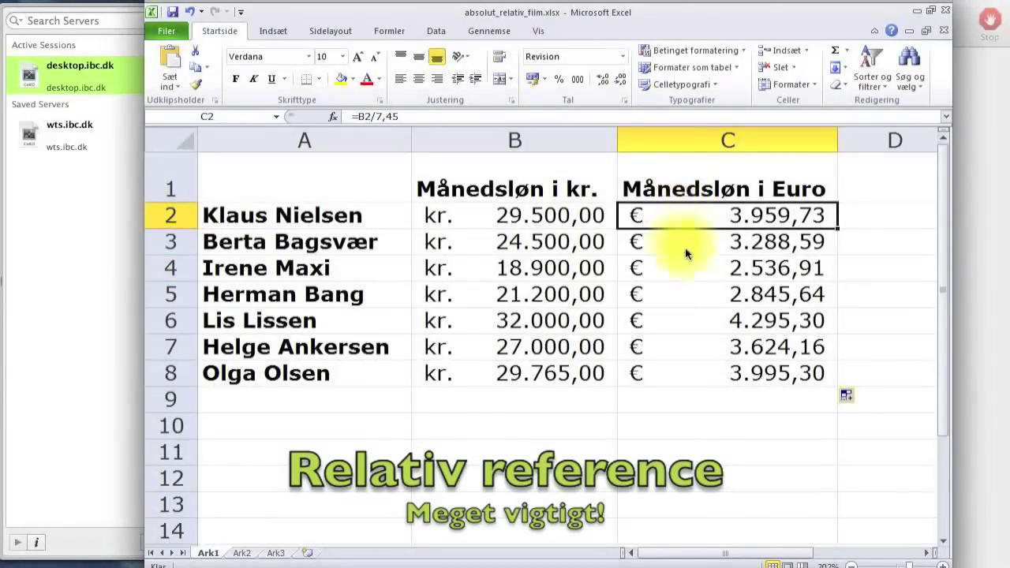
left_click(686, 249)
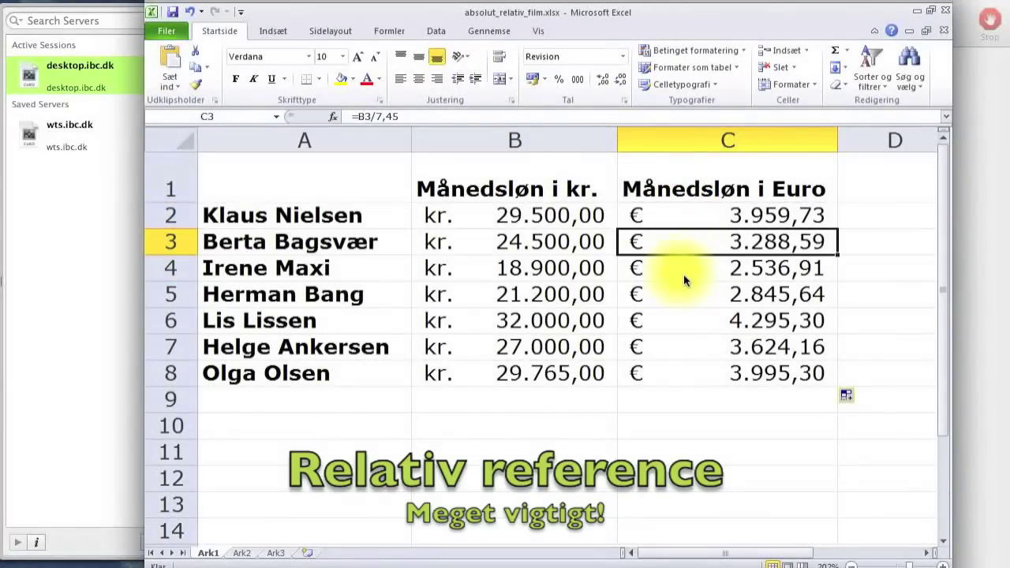
left_click(684, 275)
left_click(680, 296)
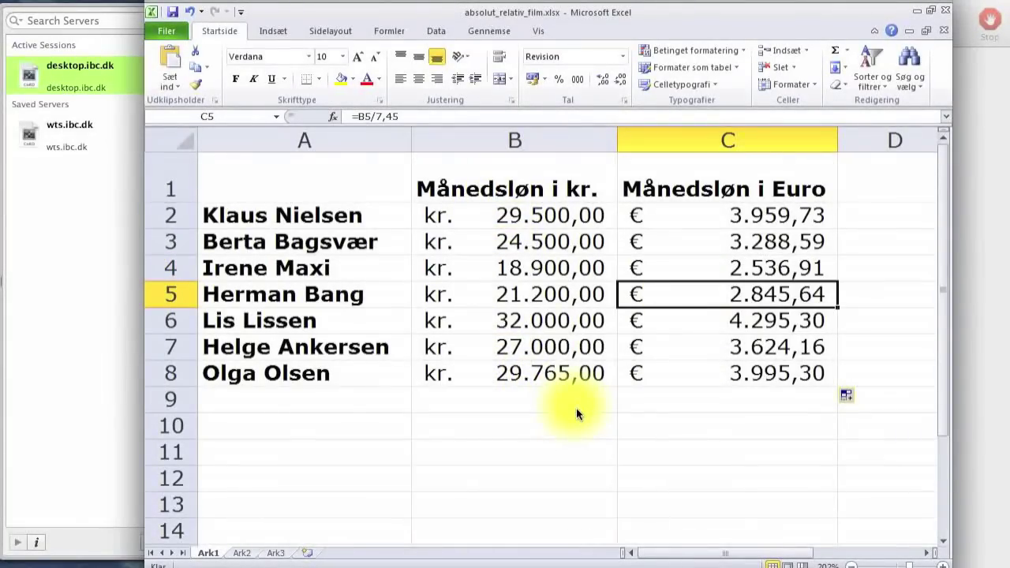
- Change the rate in C2's formula from 7,45 to 7,50
left_click(690, 219)
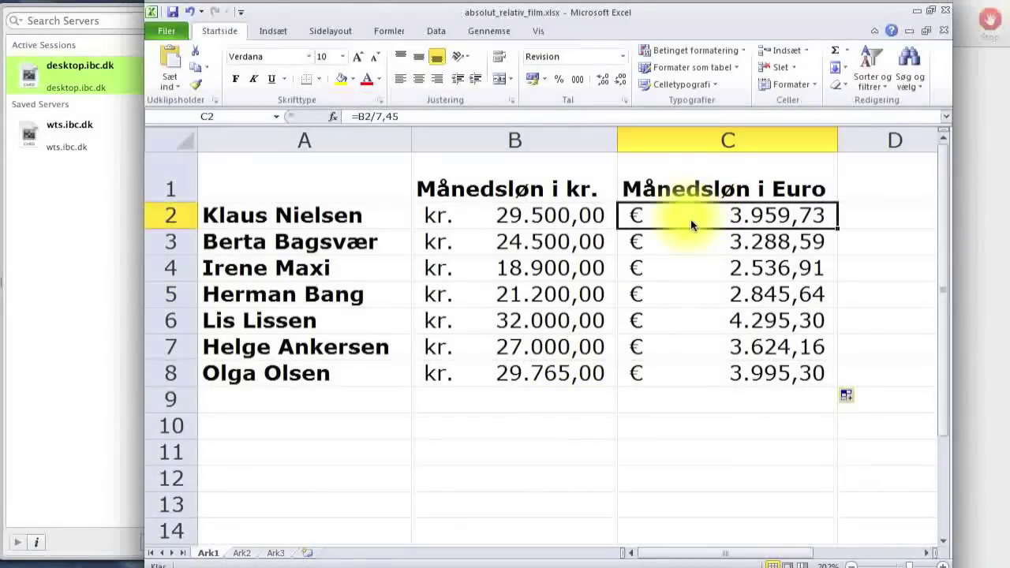
left_click(411, 120)
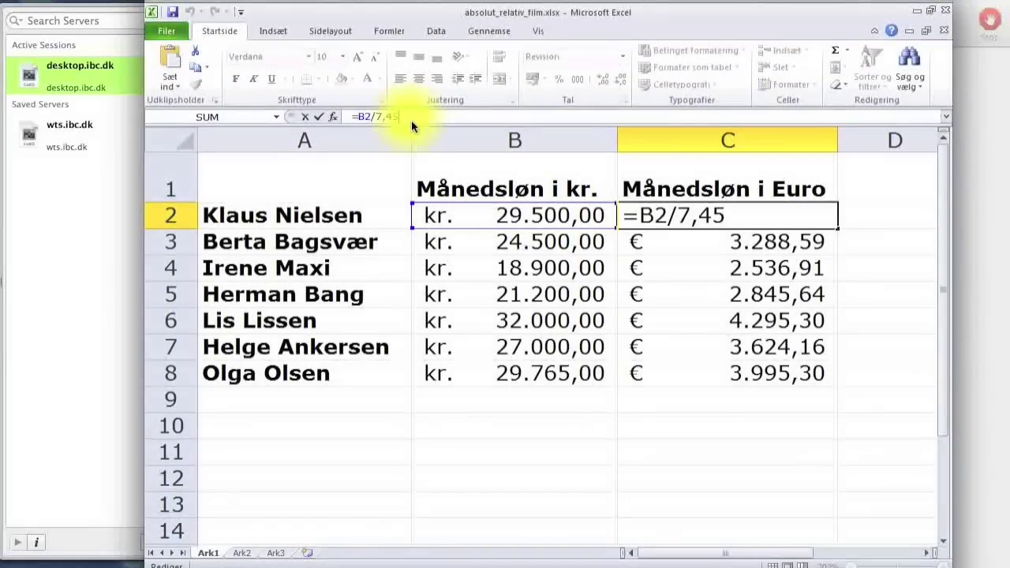
key("BackSpace")
key("BackSpace")
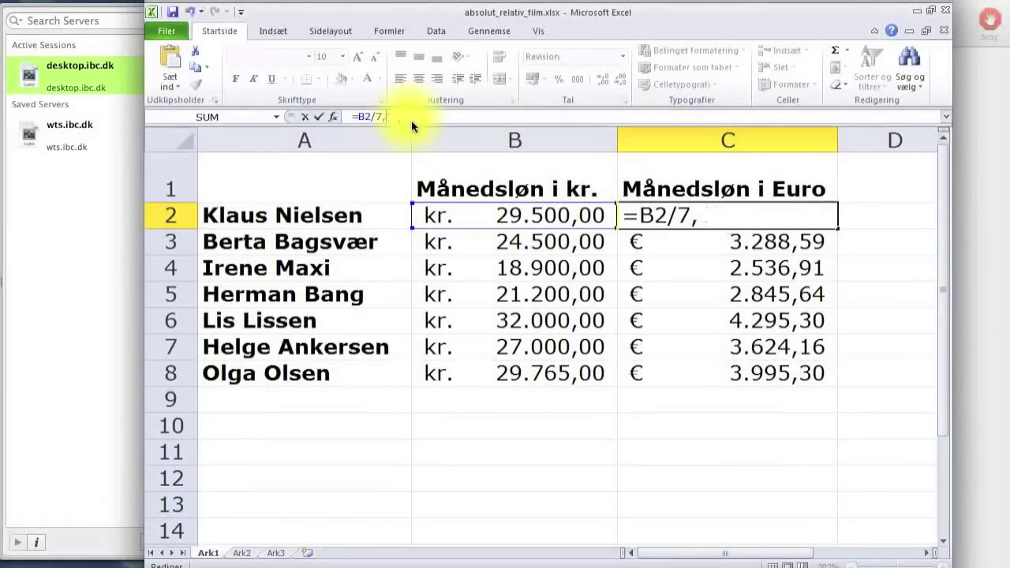
type("50")
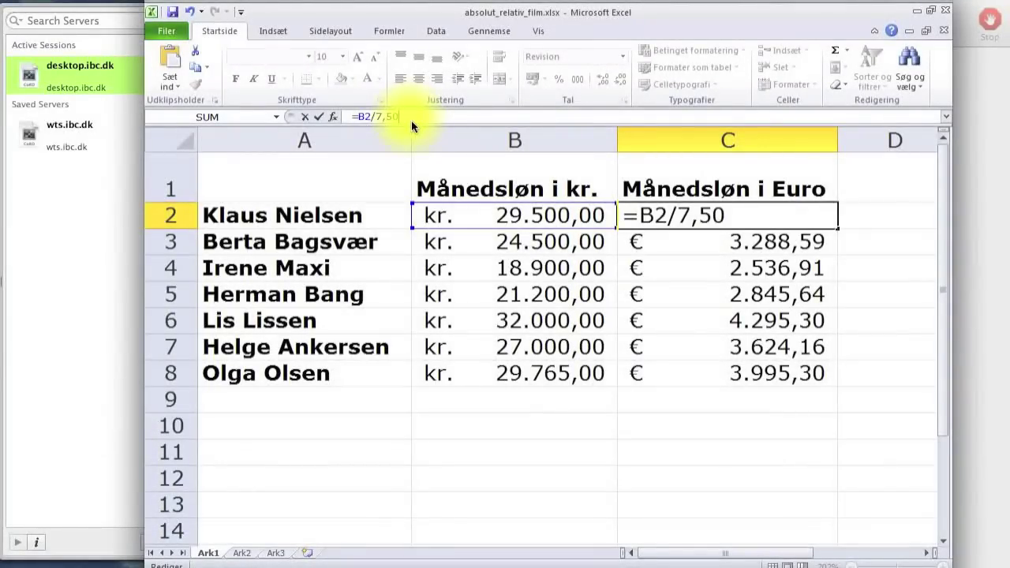
key("Return")
- Compare C2 with C3, then fill the 7,5 formula down to C8, giving € 3.933,33 first
left_click(705, 221)
left_click(691, 246)
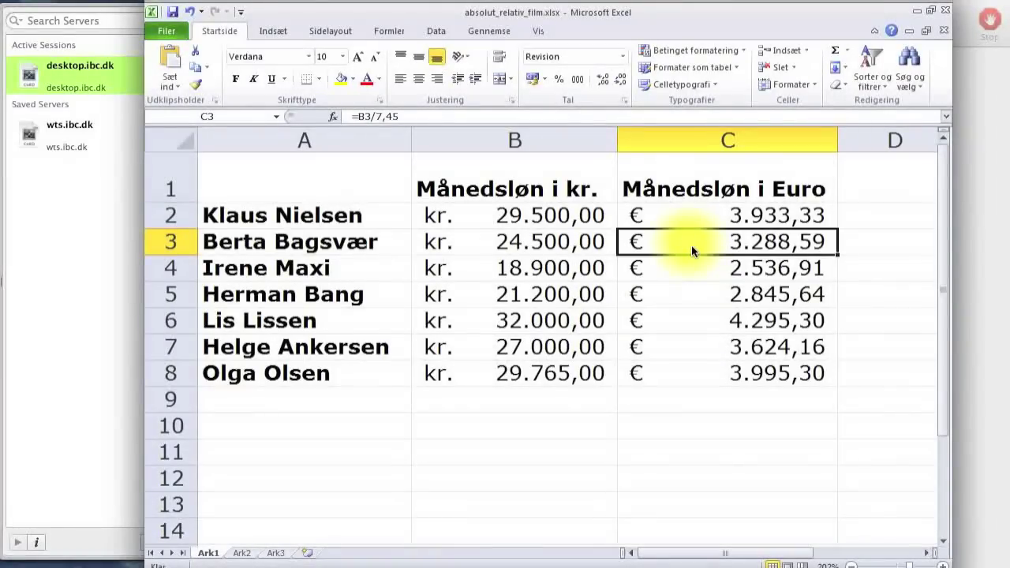
left_click(719, 218)
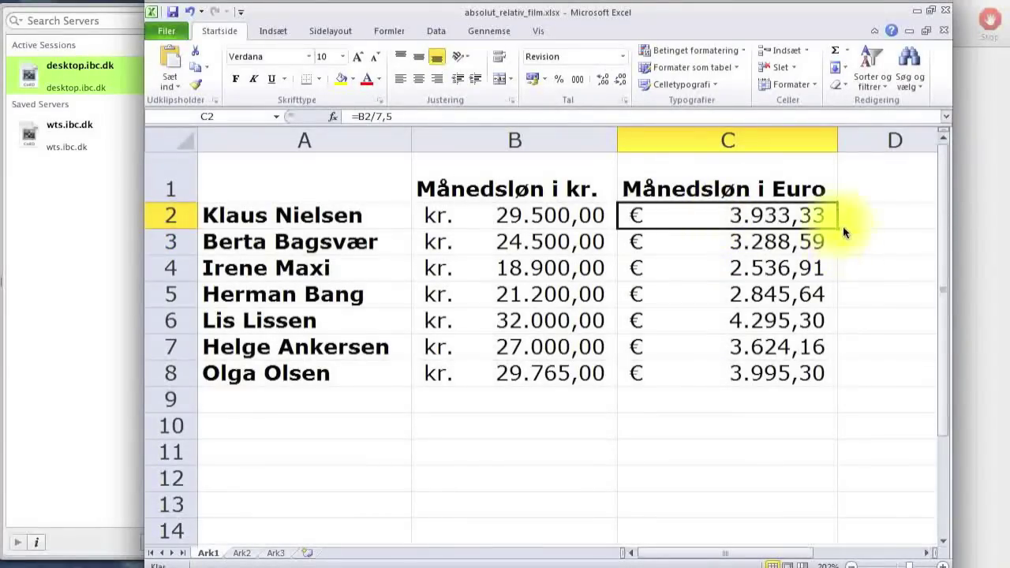
left_click_drag(838, 229, 843, 383)
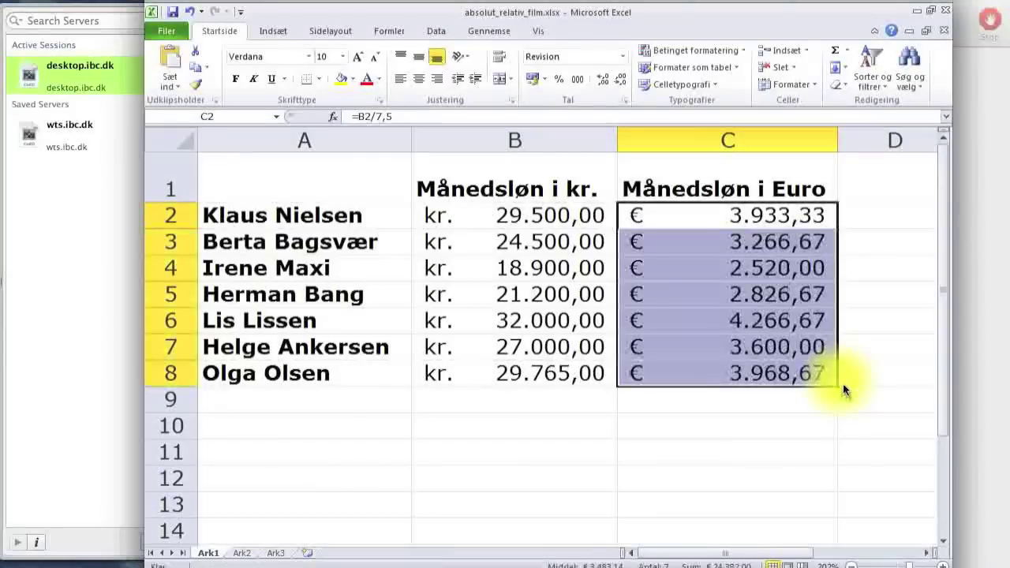
left_click(689, 224)
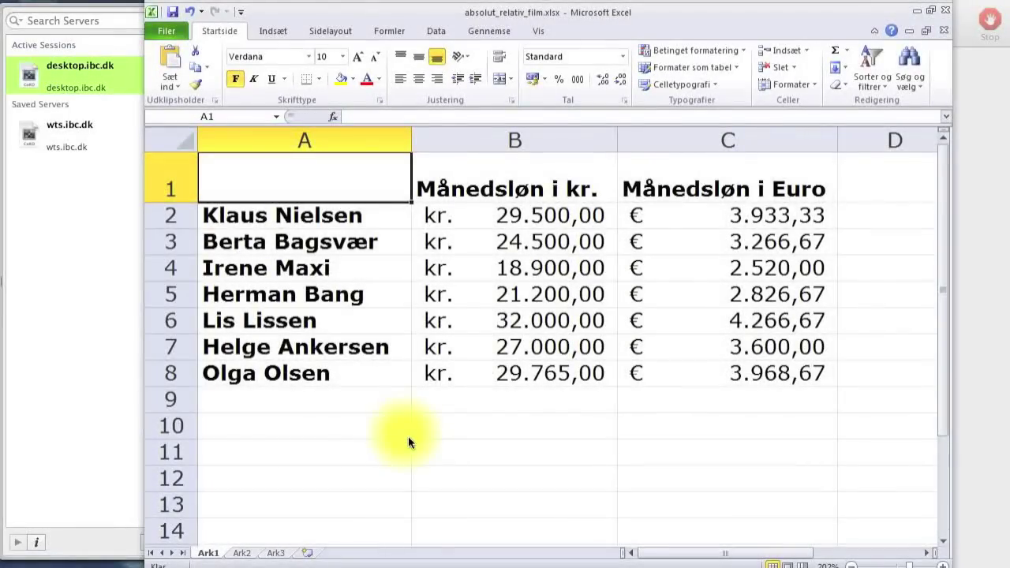
- Enter the label 'Eurokurs' in A10 and the rate 7,45 in B10
left_click(231, 426)
type("E")
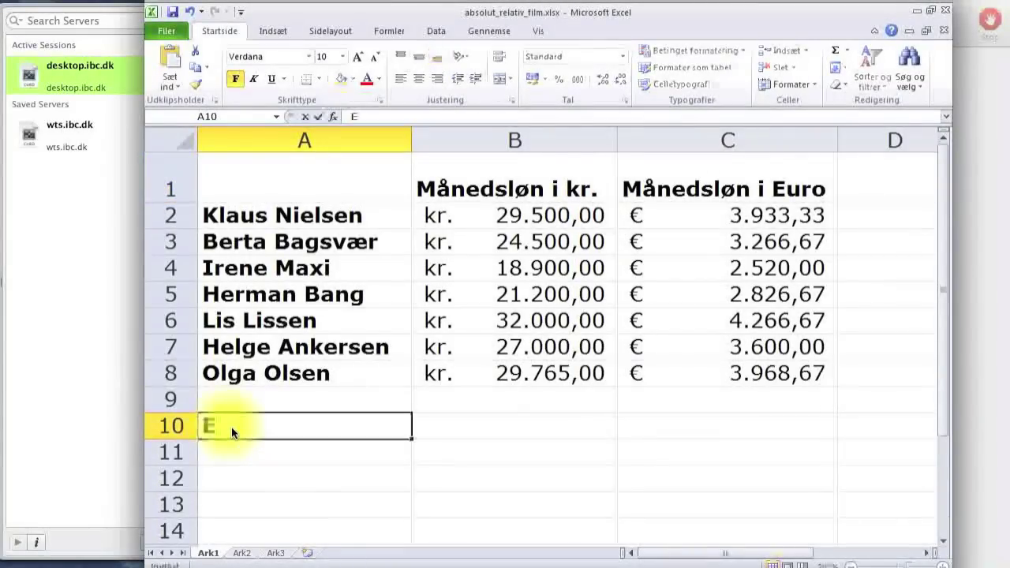
type("urokurs")
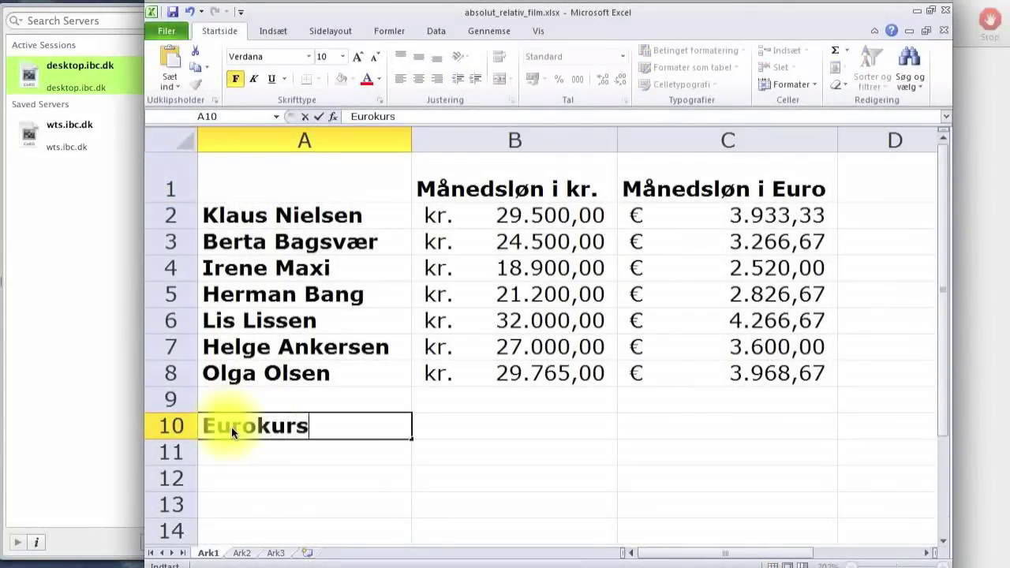
left_click(467, 430)
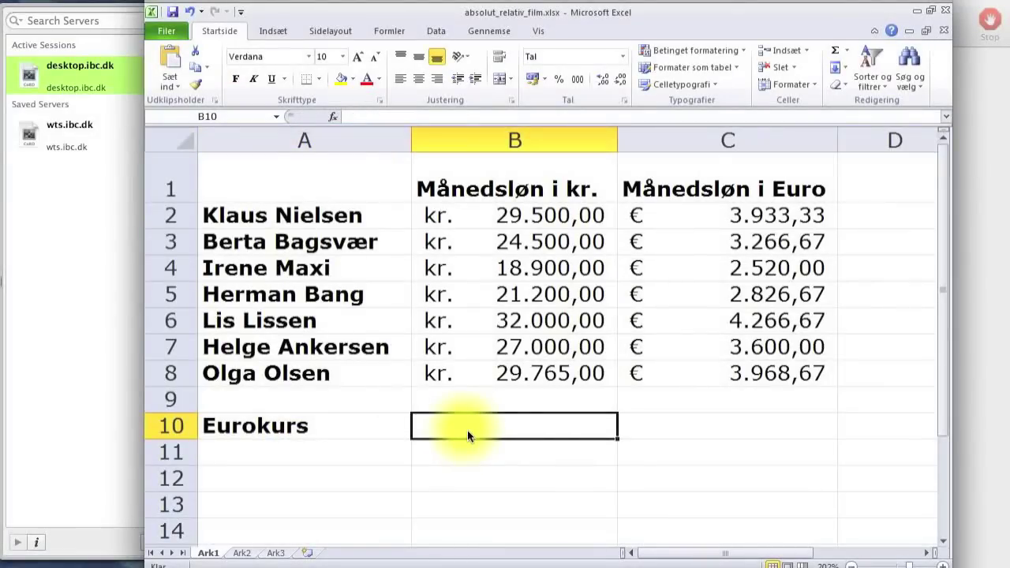
type("7,45")
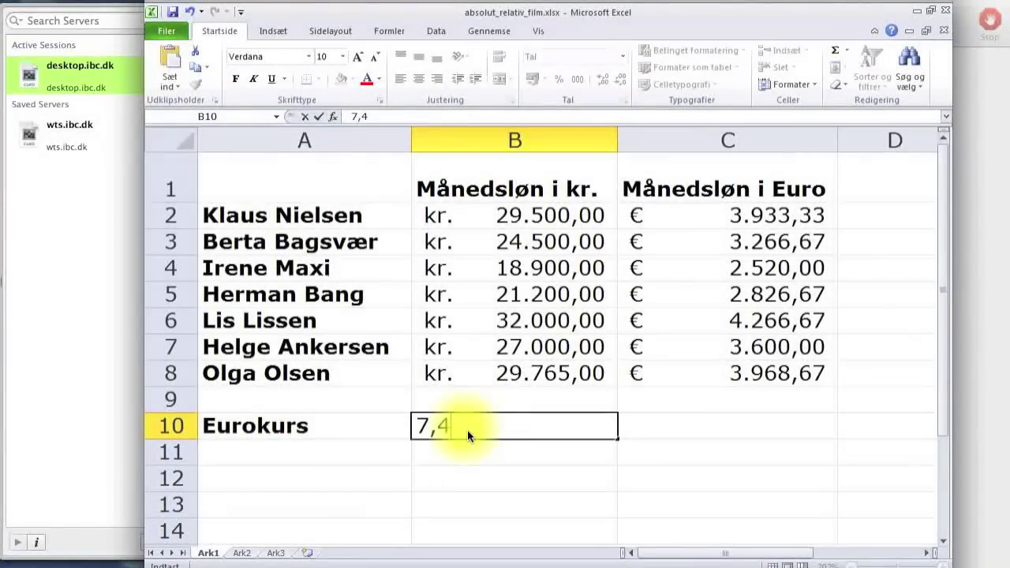
key("Return")
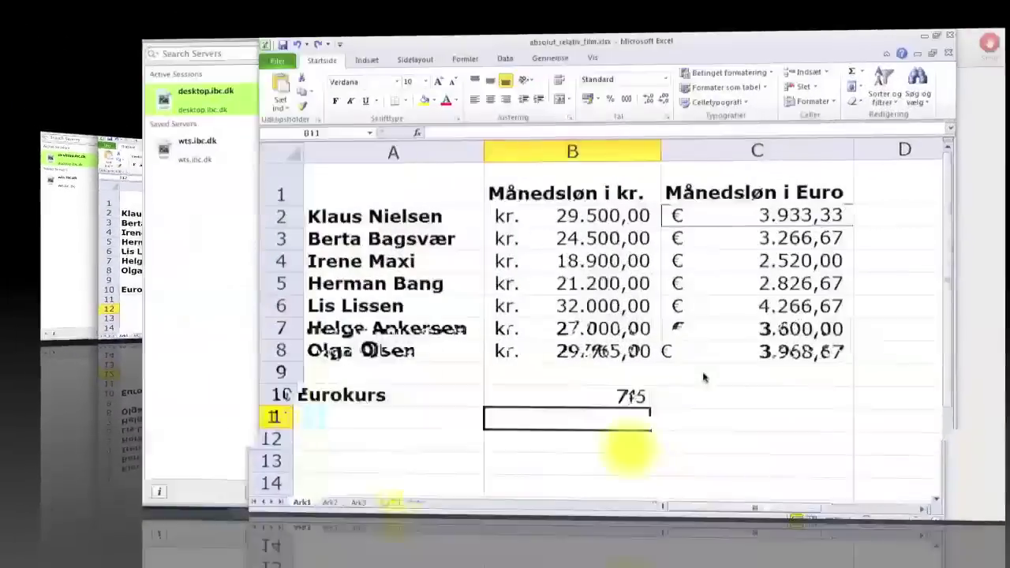
- Delete cells C2:C8 via Slet… with Ryk celler opad, emptying the euro column
left_click(713, 226)
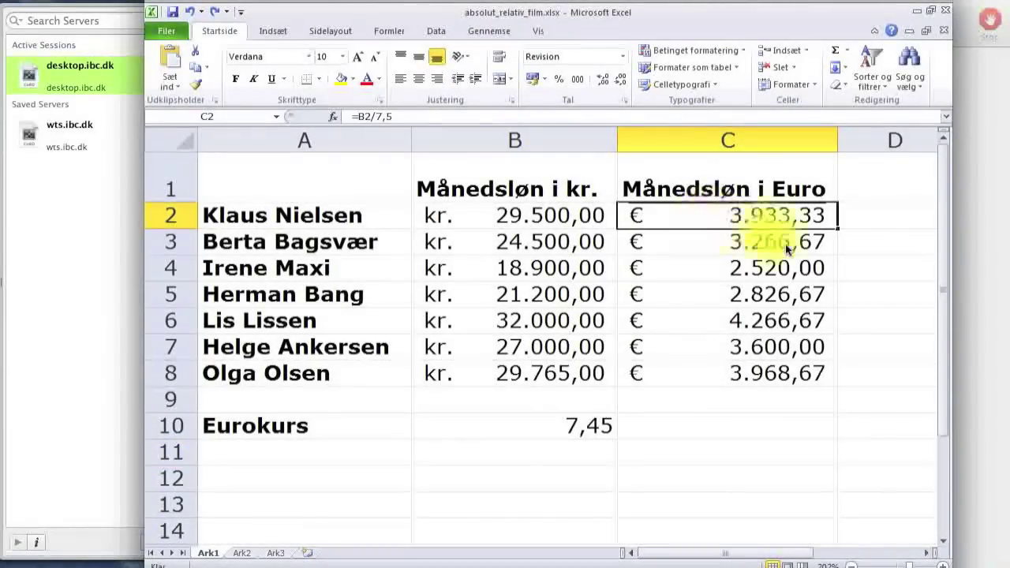
left_click_drag(721, 219, 726, 374)
right_click(726, 374)
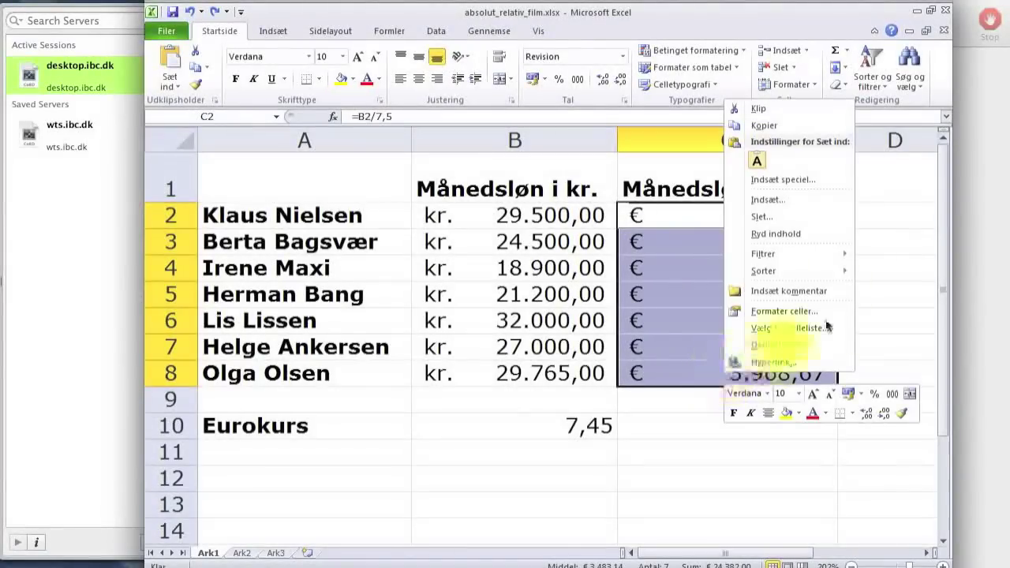
left_click(800, 217)
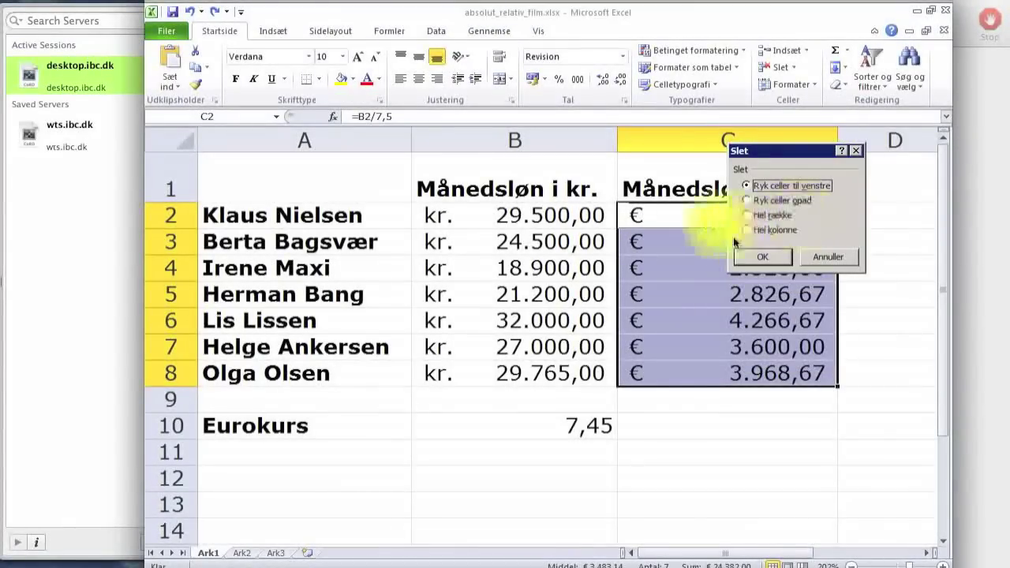
left_click(749, 204)
left_click(764, 257)
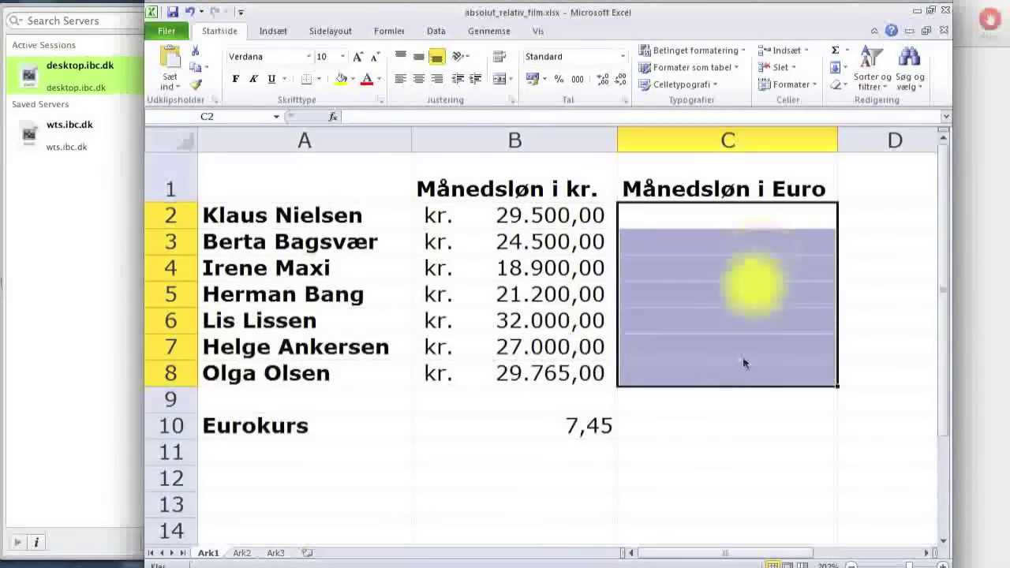
left_click(686, 448)
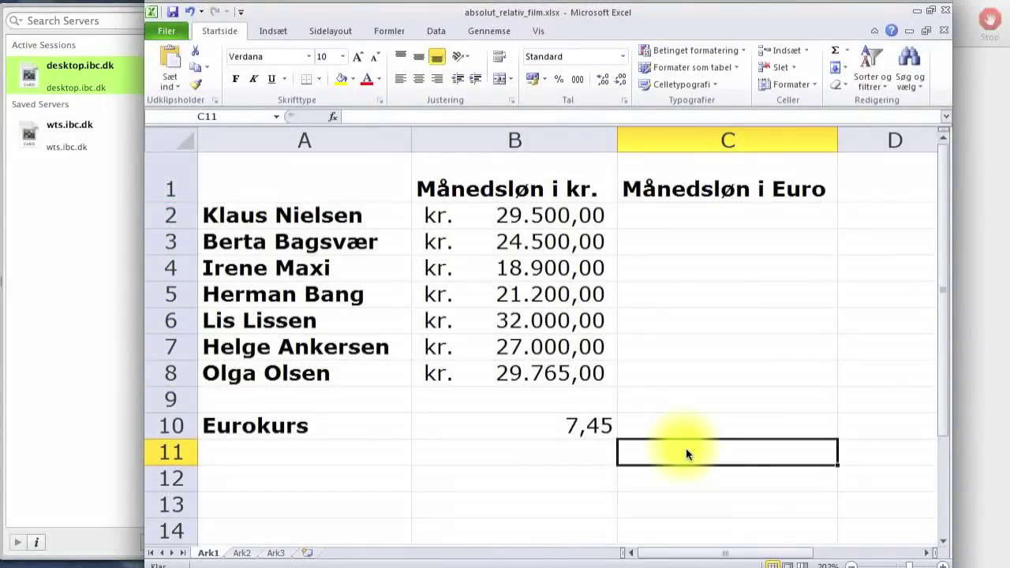
- Enter =B2/B10 in C2, dividing the kroner salary by the Eurokurs cell
left_click(687, 224)
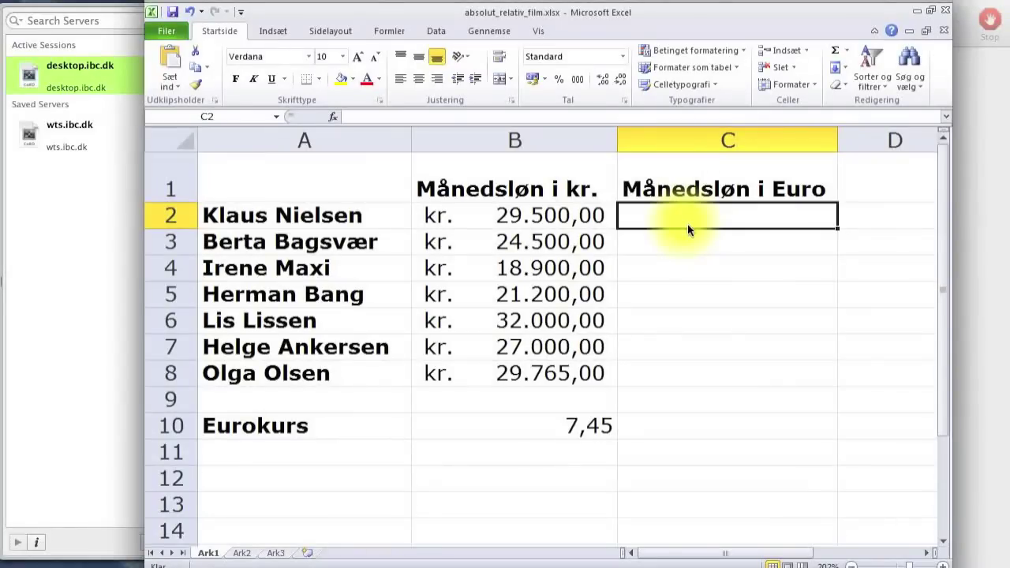
type("=")
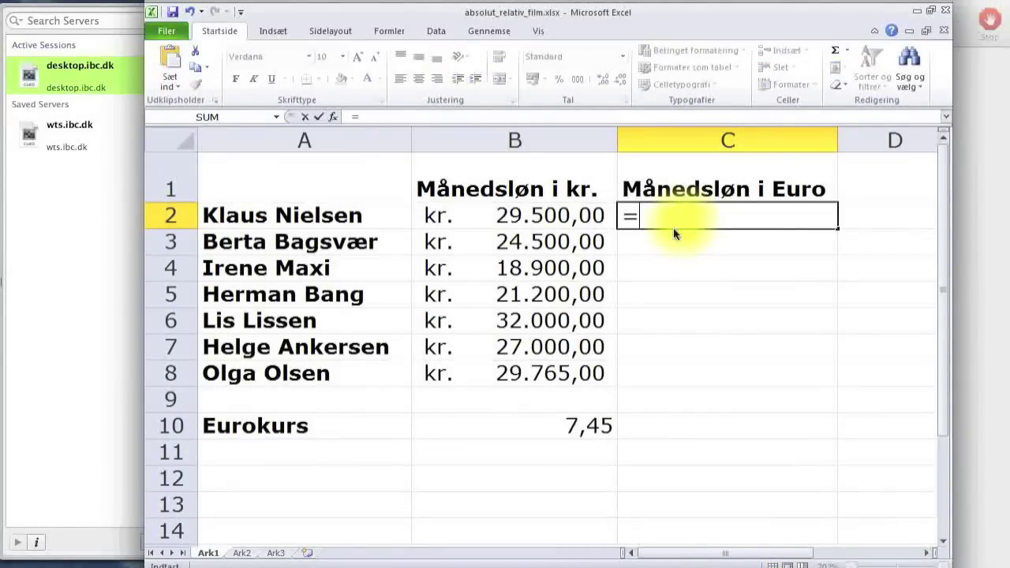
left_click(547, 224)
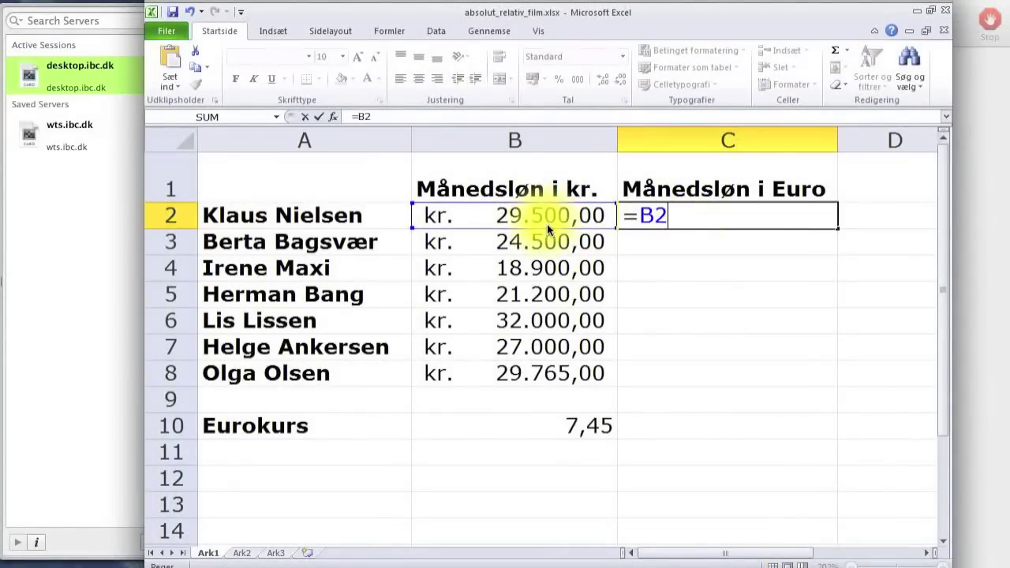
type("/")
left_click(536, 435)
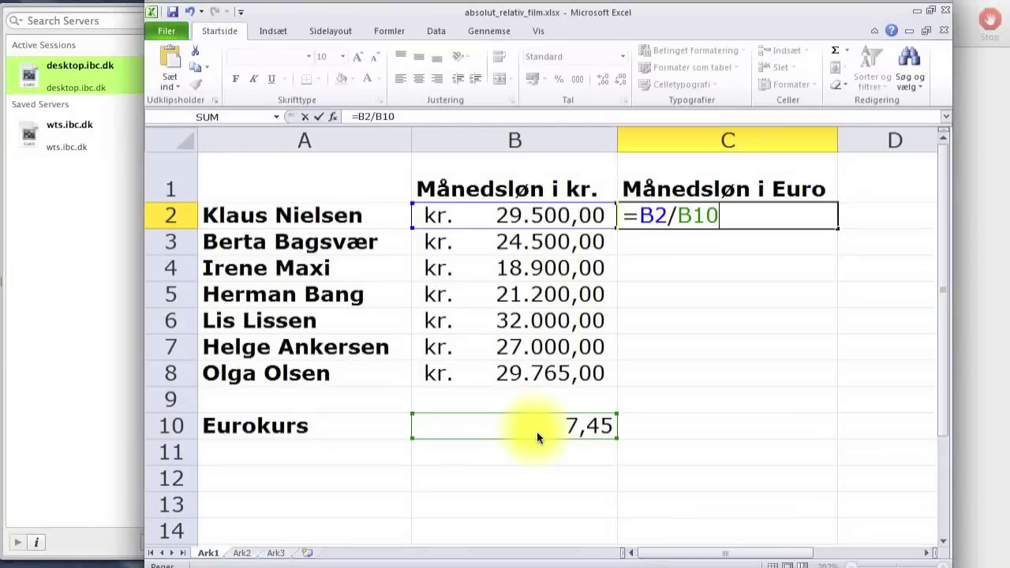
key("Return")
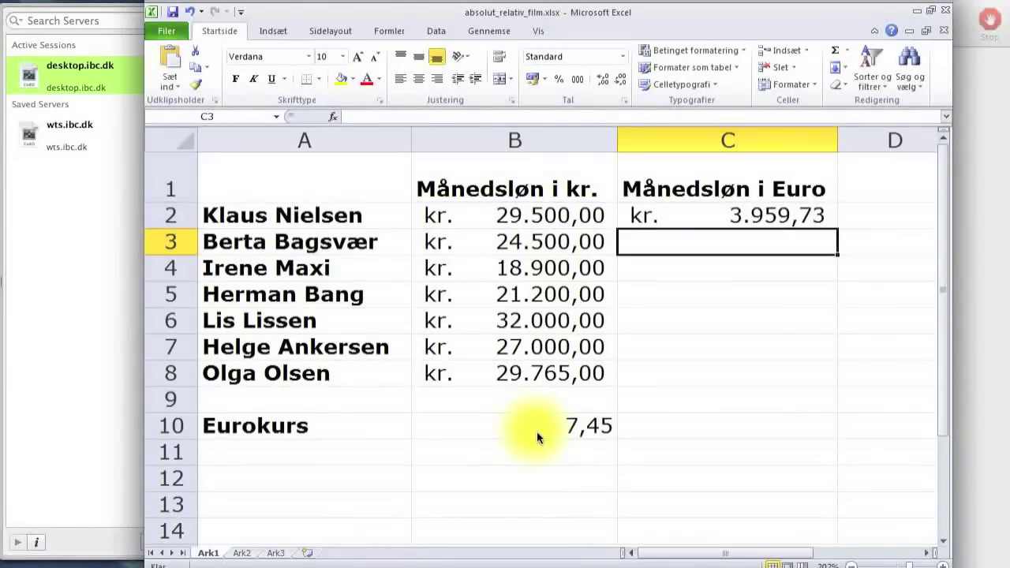
- Apply the Euro accounting format to C2, showing € 3.959,73
left_click(702, 217)
left_click(544, 79)
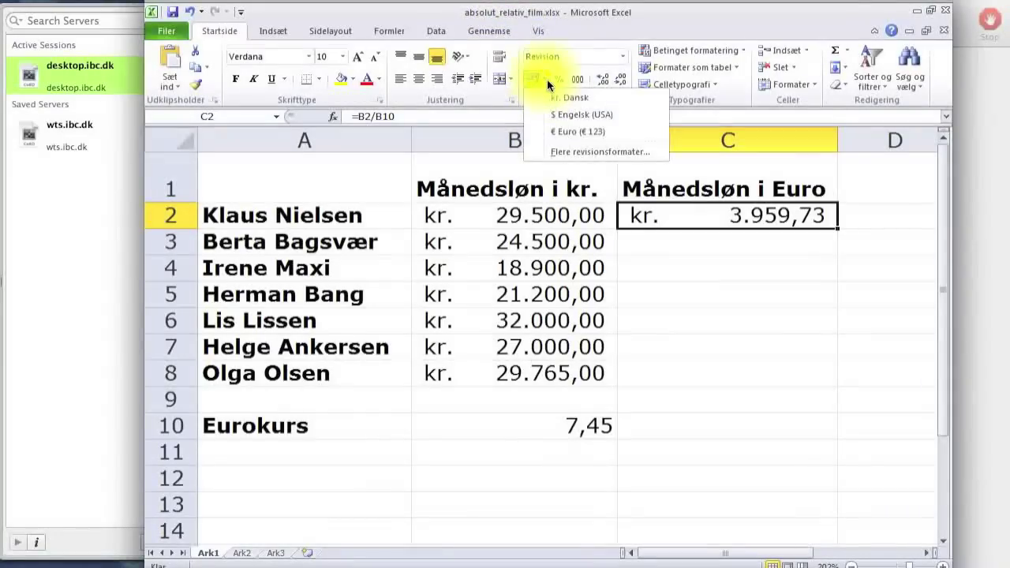
left_click(561, 140)
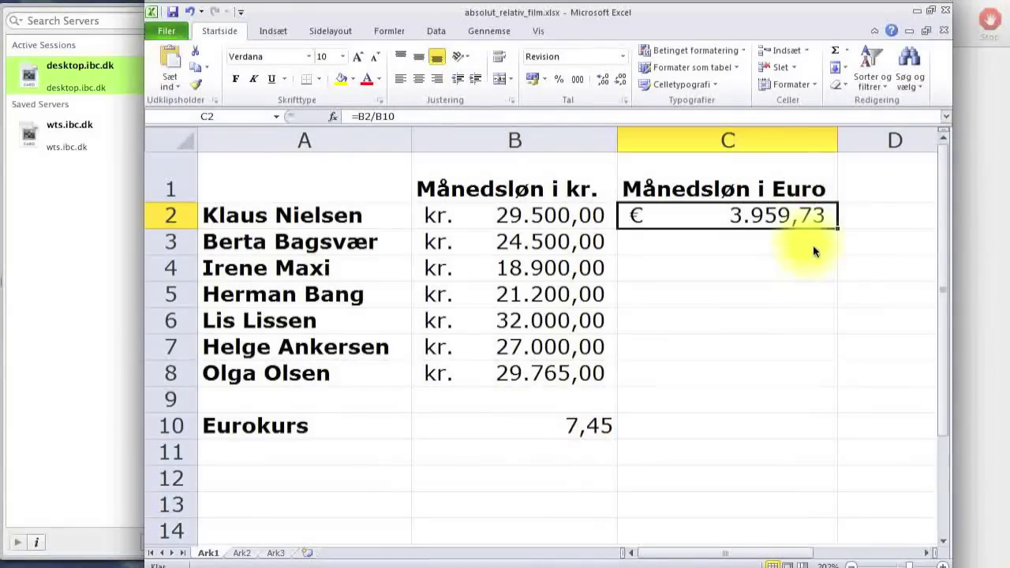
- Fill =B2/B10 down to C8 and inspect the #DIV/0! errors caused by references like =B3/B11
left_click_drag(840, 228, 835, 396)
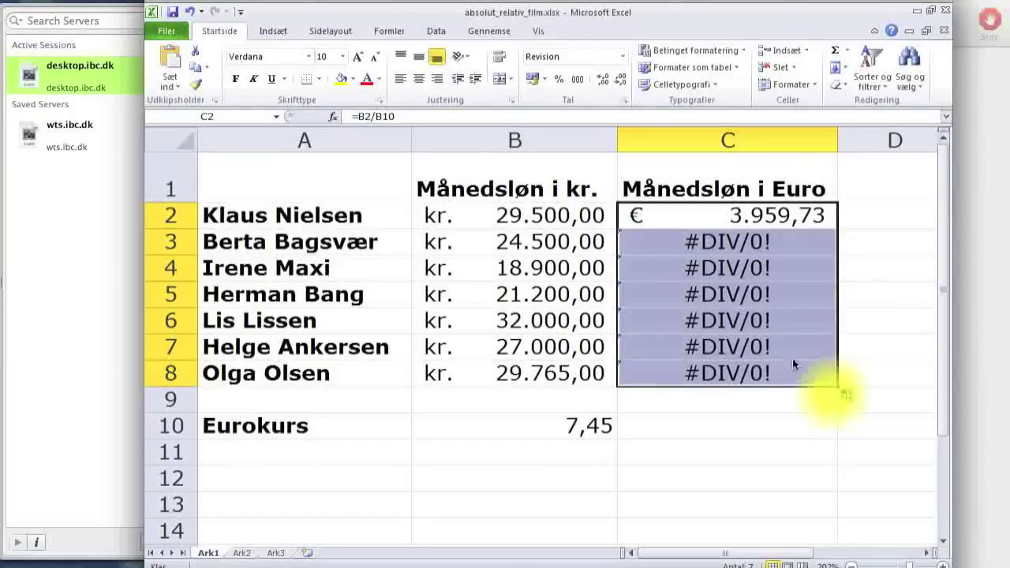
left_click(727, 241)
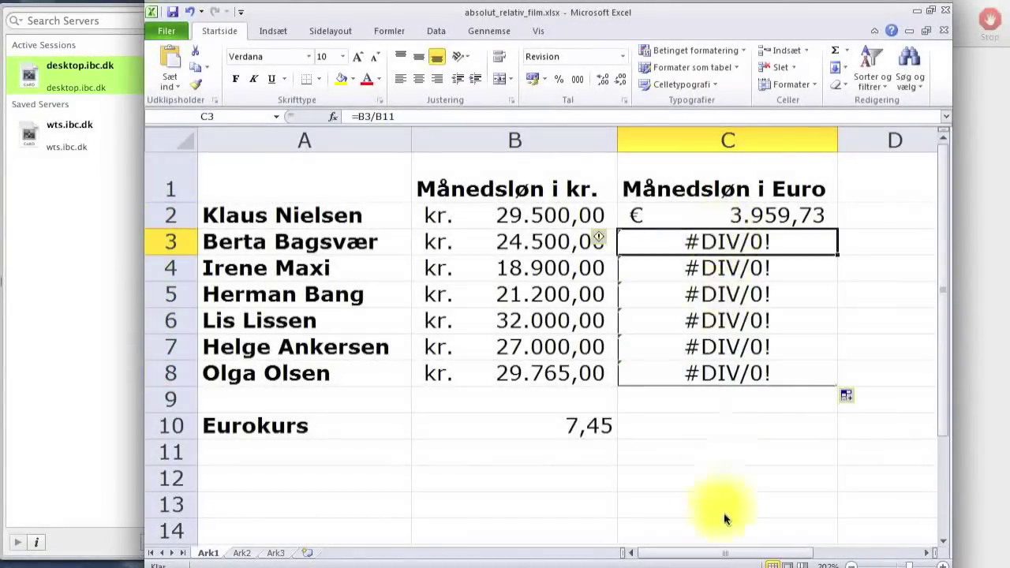
scroll(717, 453, "down", 4)
scroll(717, 453, "up", 4)
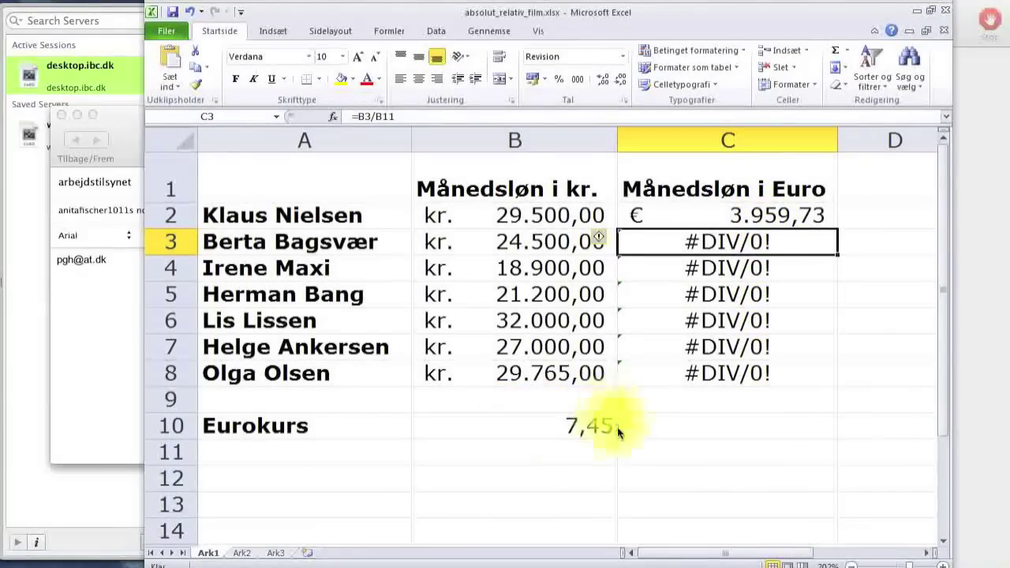
left_click(550, 434)
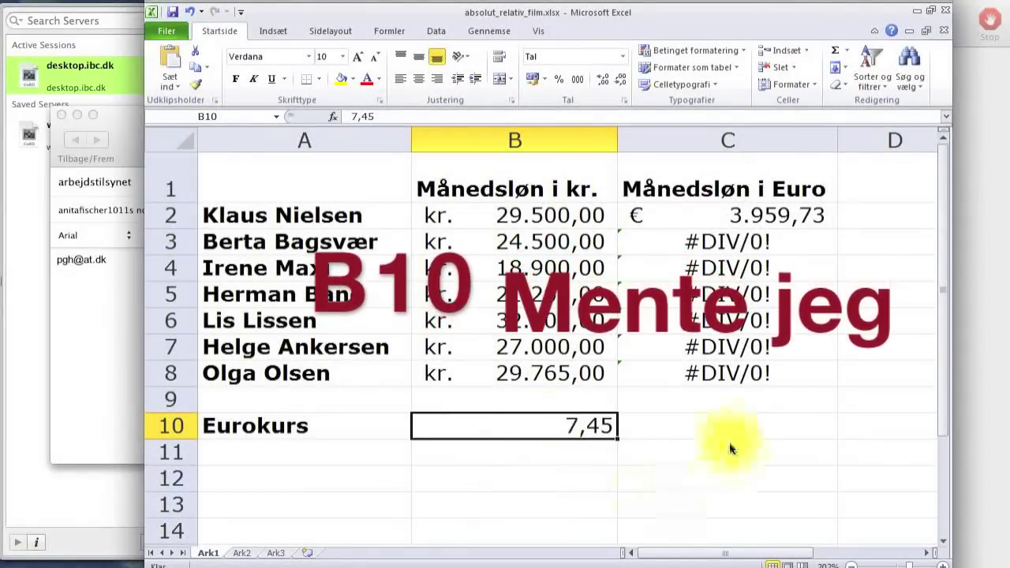
left_click(705, 216)
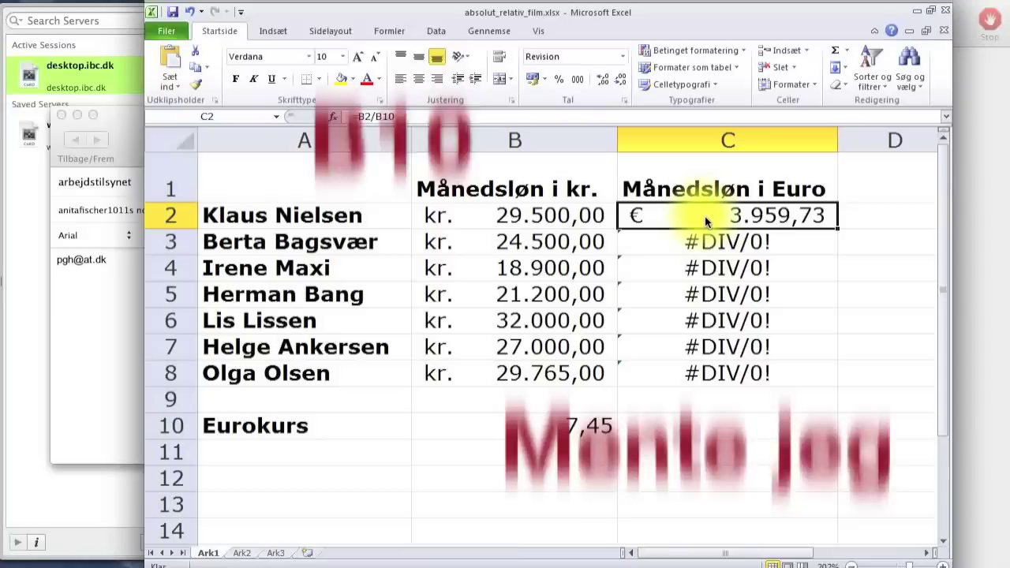
- Rebuild C2's formula as =B2/$B$10, using F4 to lock the Eurokurs reference
left_click(402, 117)
key("BackSpace")
key("BackSpace")
key("BackSpace")
key("BackSpace")
key("BackSpace")
key("BackSpace")
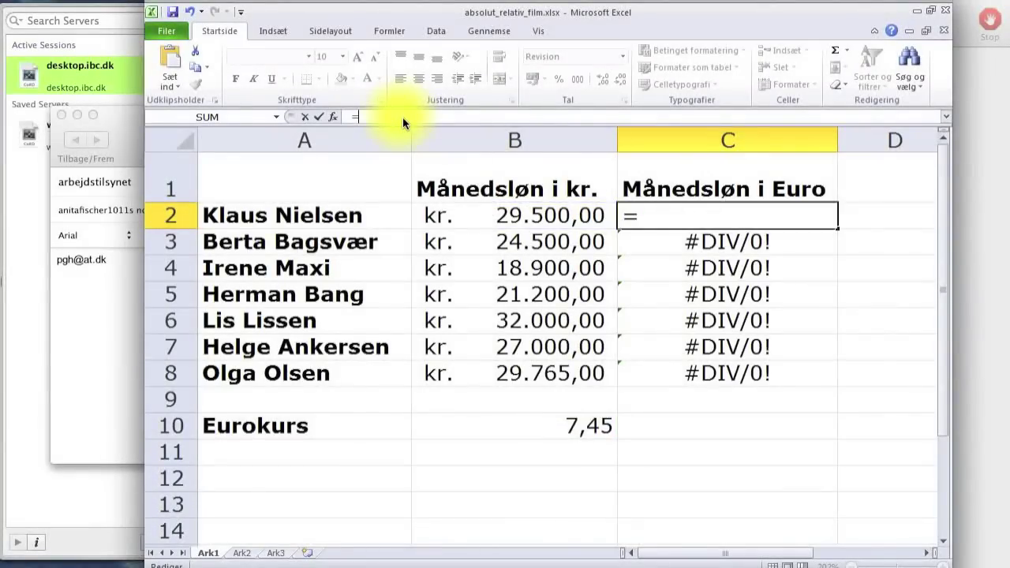
left_click(514, 221)
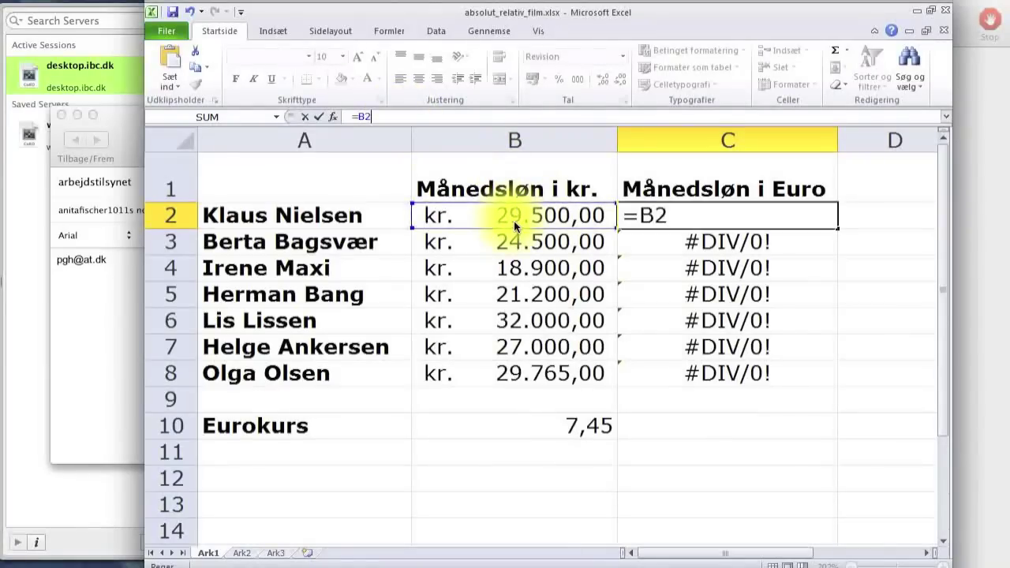
type("/")
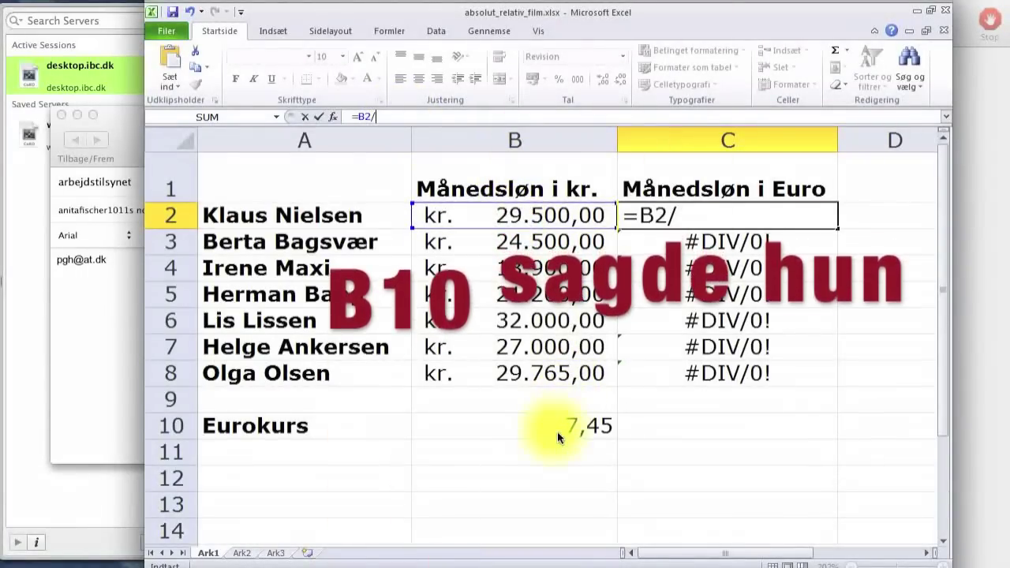
left_click(557, 432)
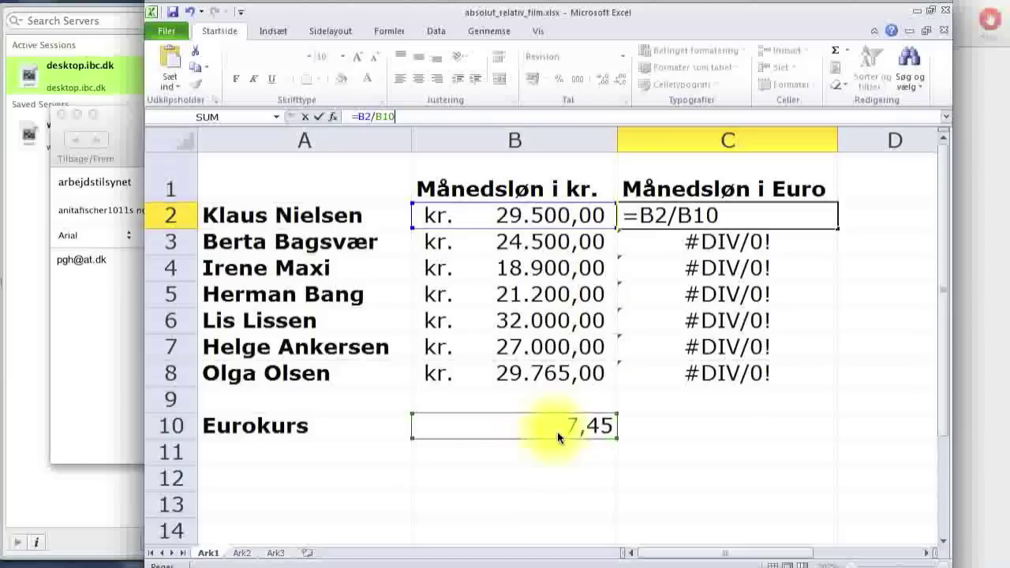
key("F4")
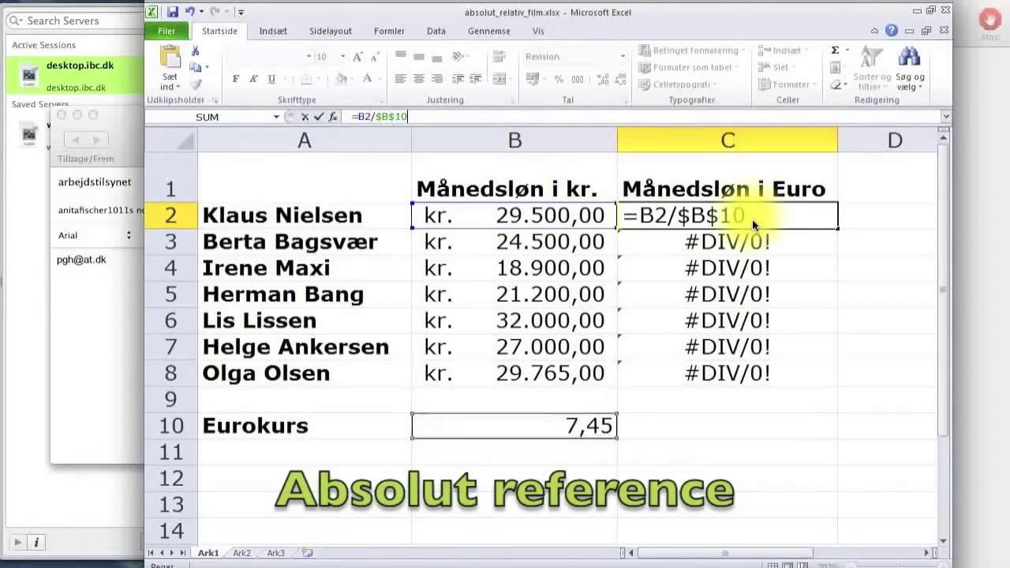
key("Return")
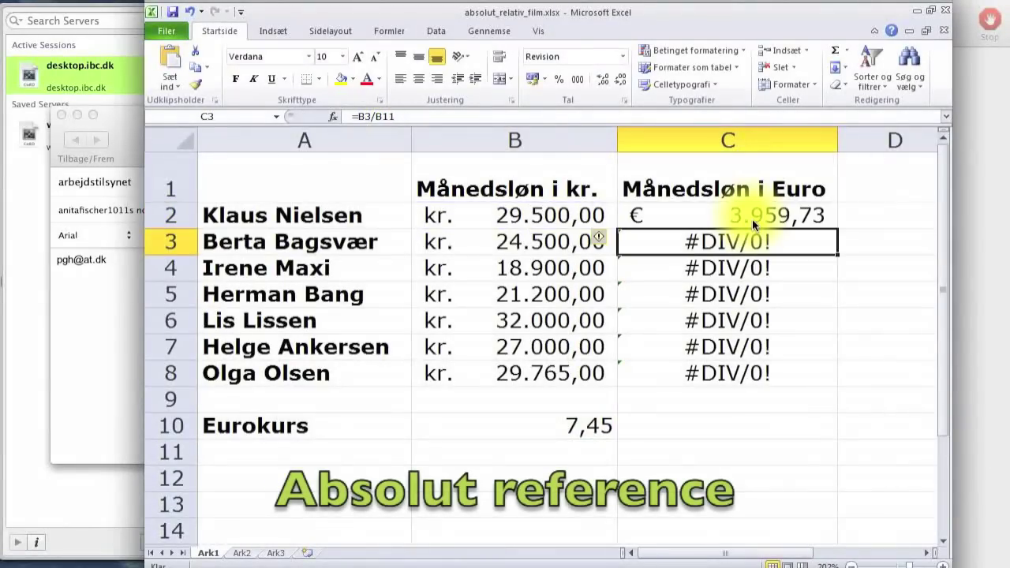
- Fill =B2/$B$10 down to C8 and verify C3 and C4, e.g. C4 shows € 2.536,91
left_click(804, 215)
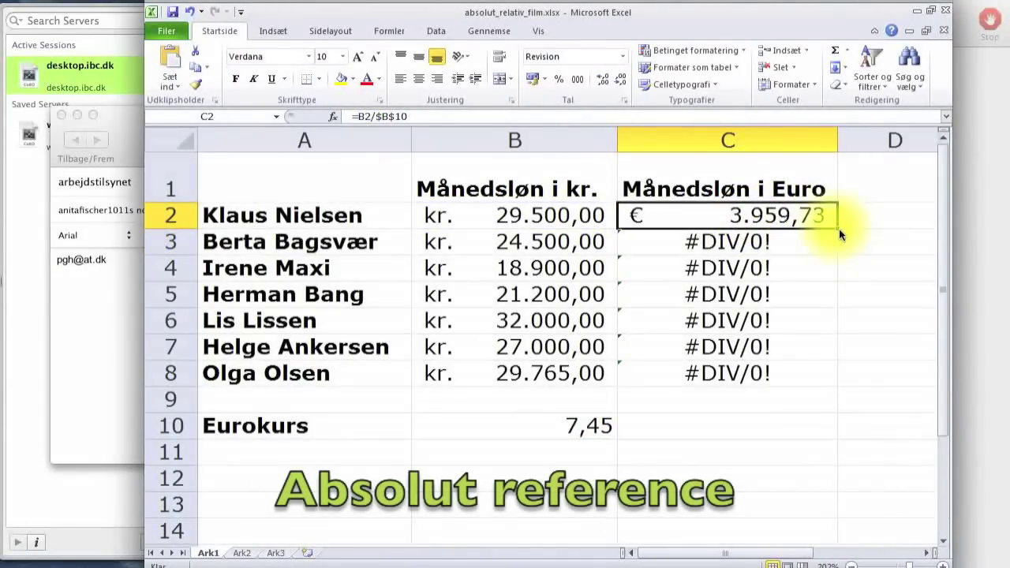
left_click_drag(838, 229, 838, 400)
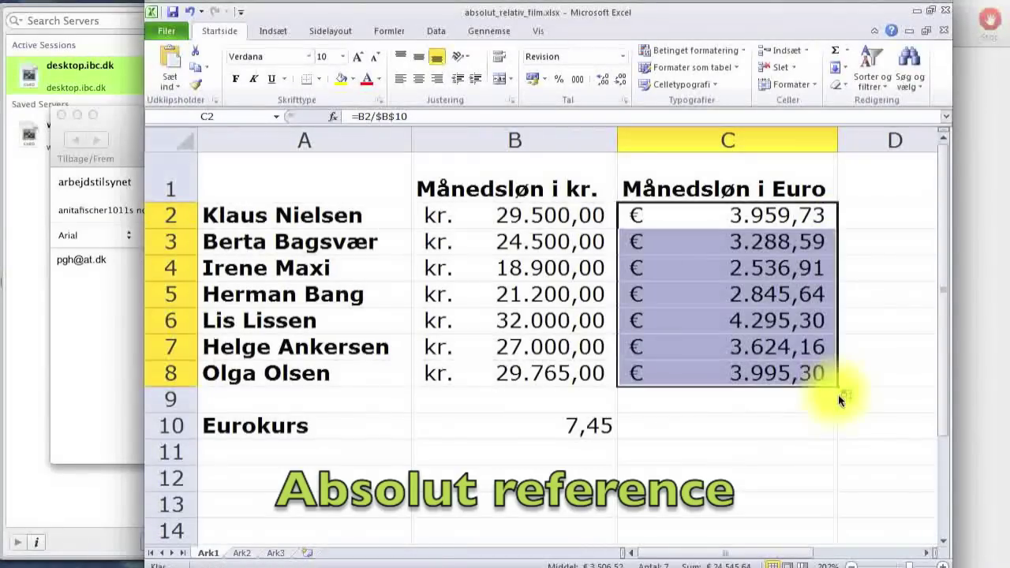
left_click(697, 242)
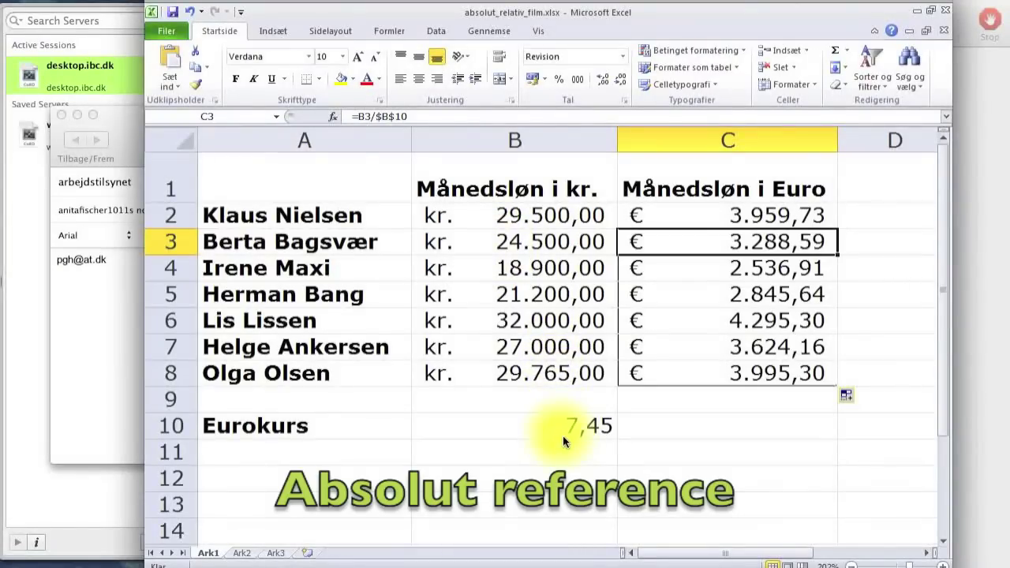
left_click(667, 276)
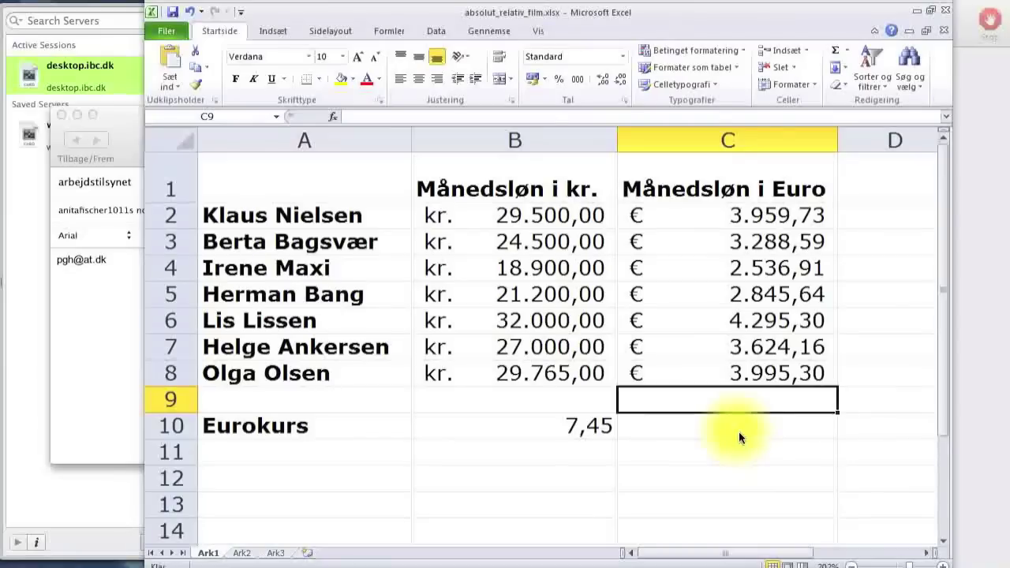
- Enter 7,55 as the new Eurokurs in B10, so C2 recalculates to € 3.907,28
left_click(536, 429)
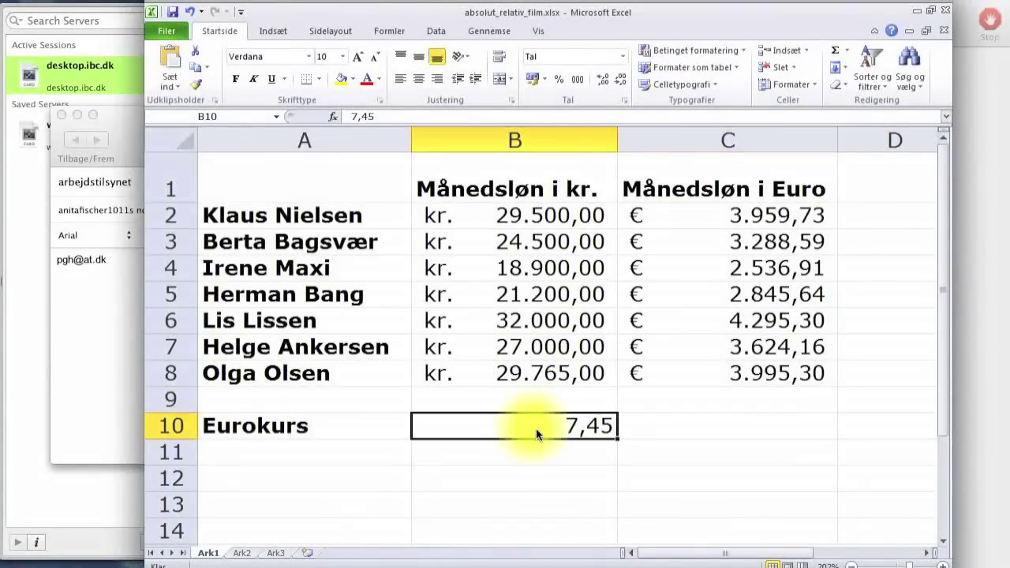
type("7")
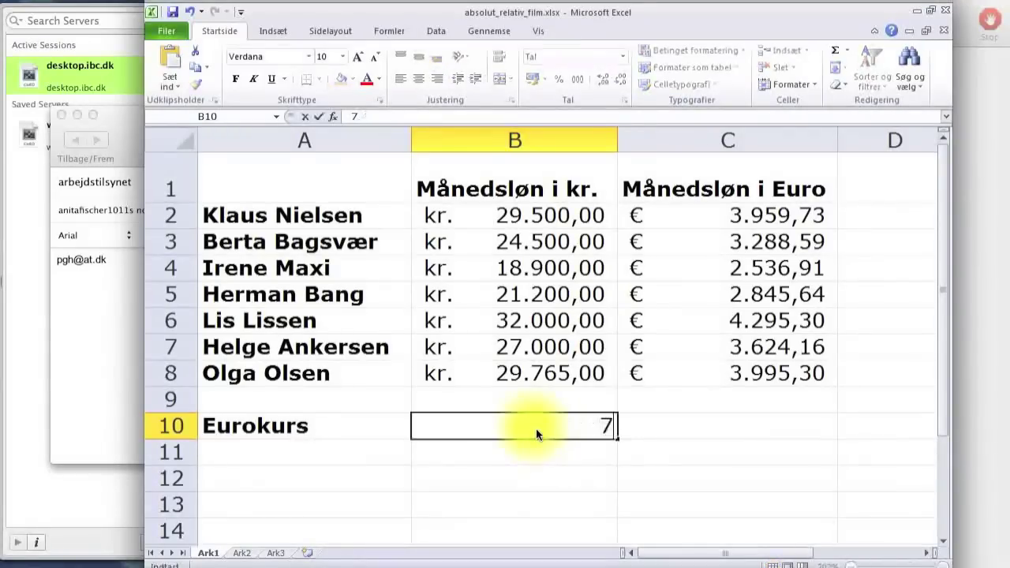
type(",55")
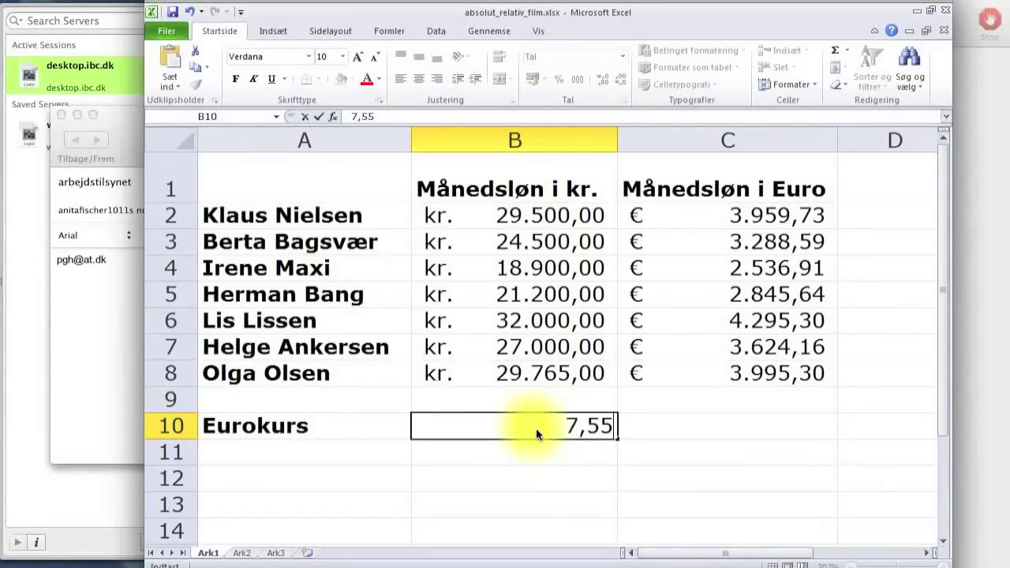
key("Return")
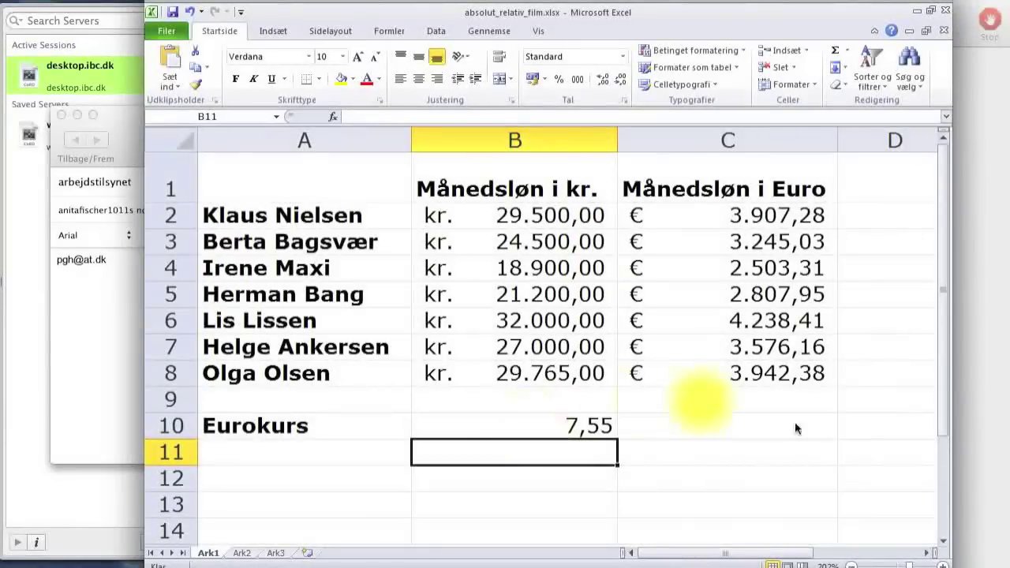